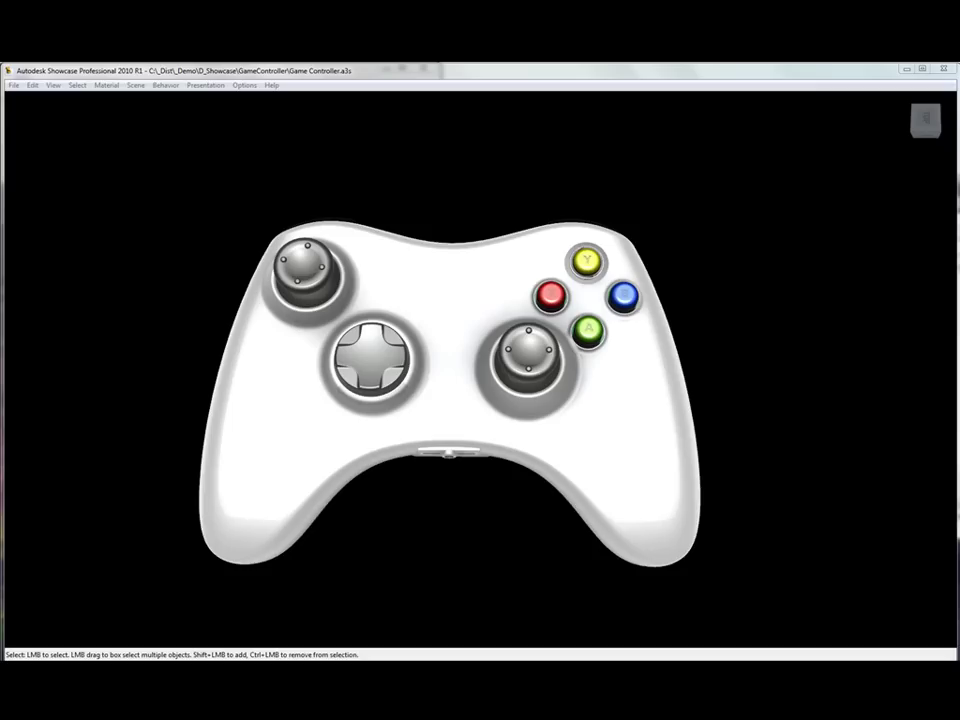
- Show the storyboard and expand the contents of its first slide
click(204, 86)
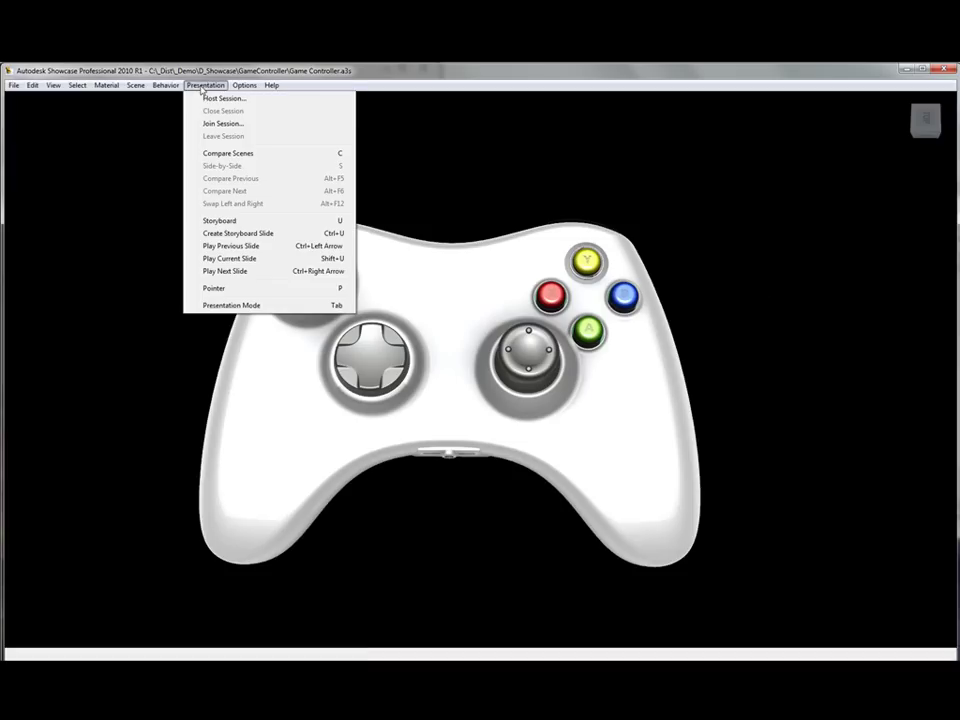
click(217, 221)
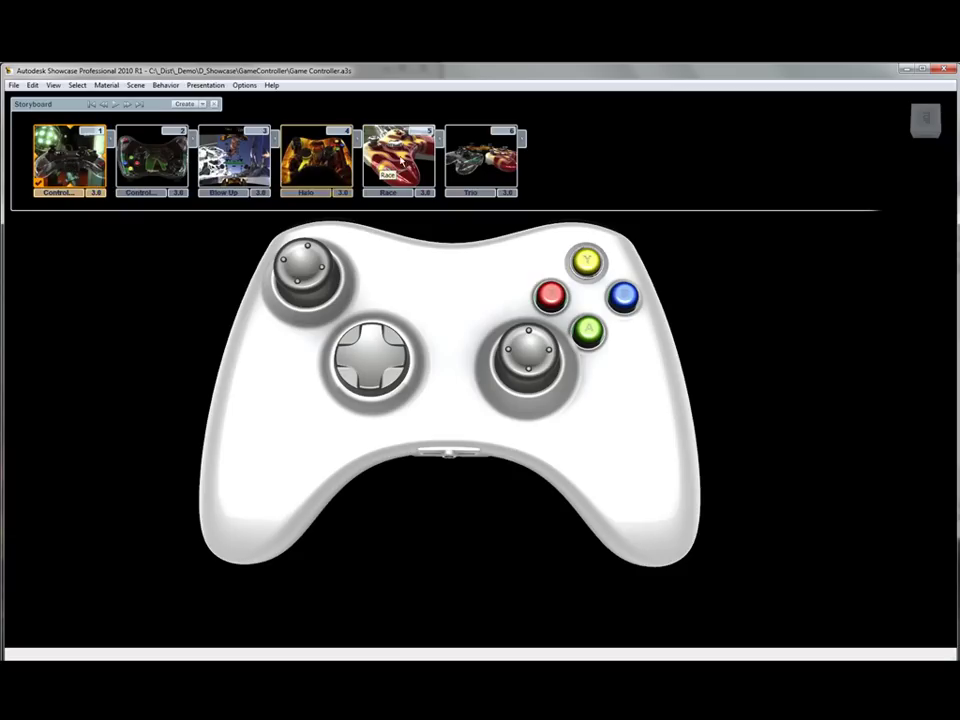
click(110, 138)
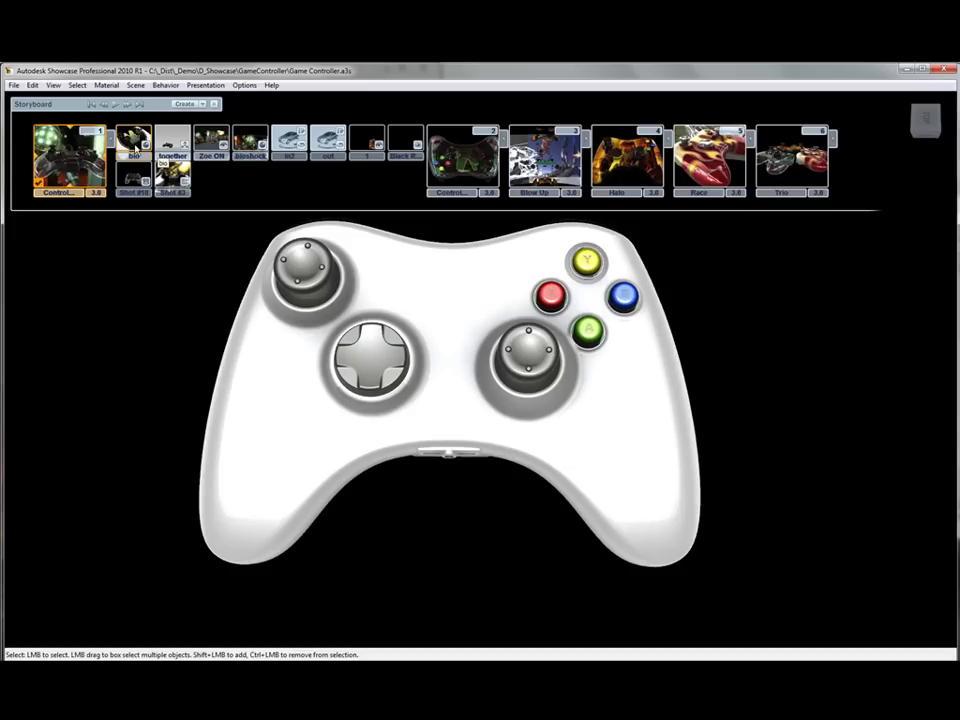
- Display the alternative lineups, the environments and the camera shots available in the scene
key(a)
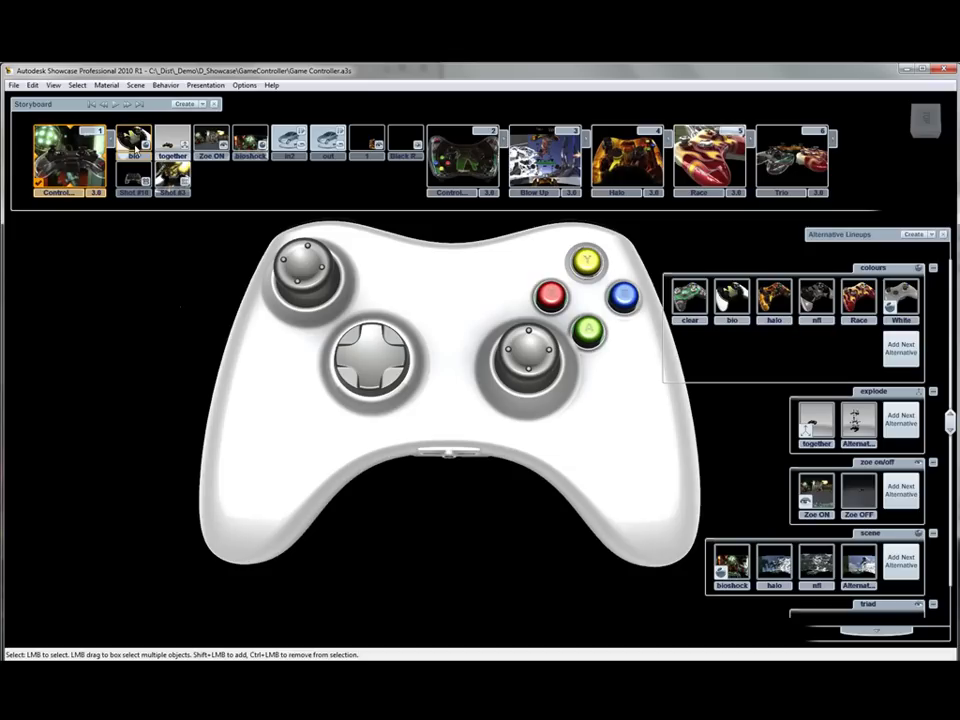
key(e)
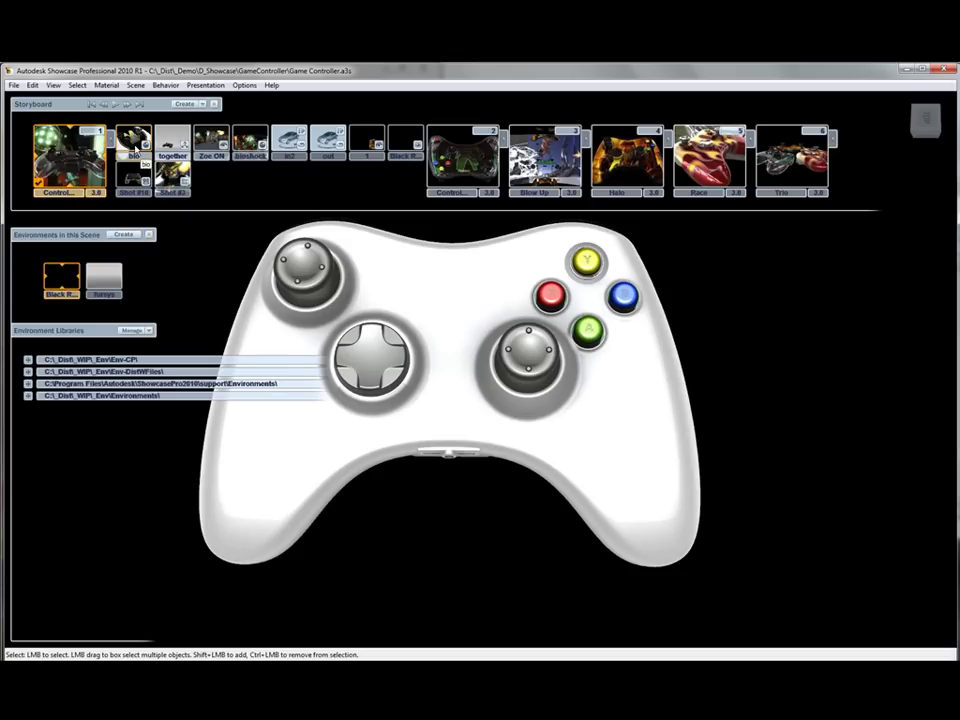
key(s)
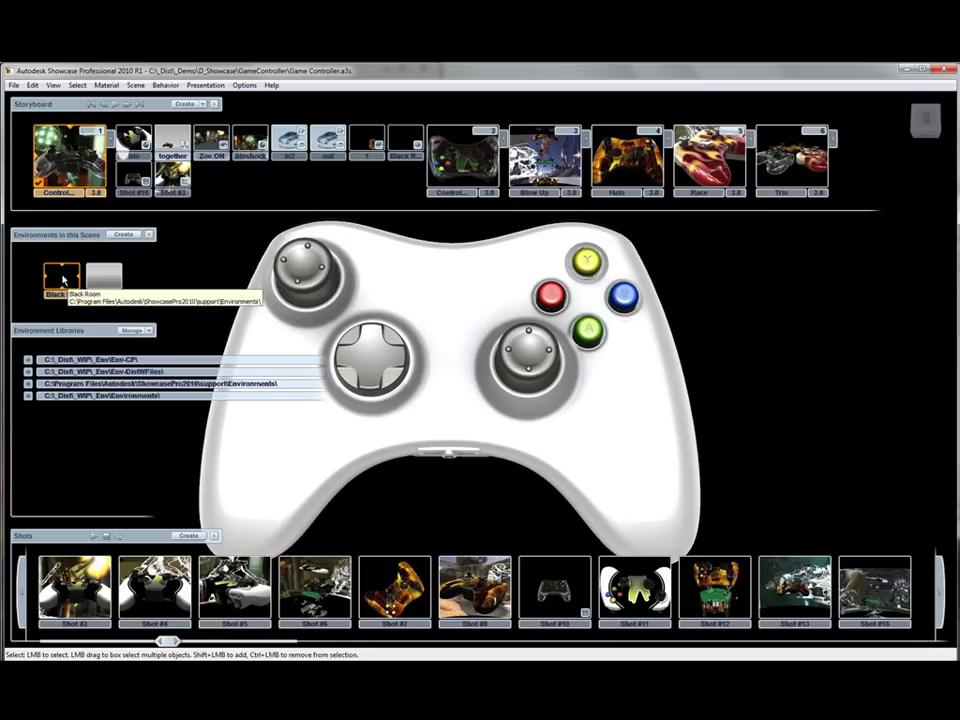
- Play the storyboard's first slide, the Blow Up slide and the Trio slide
right_click(72, 160)
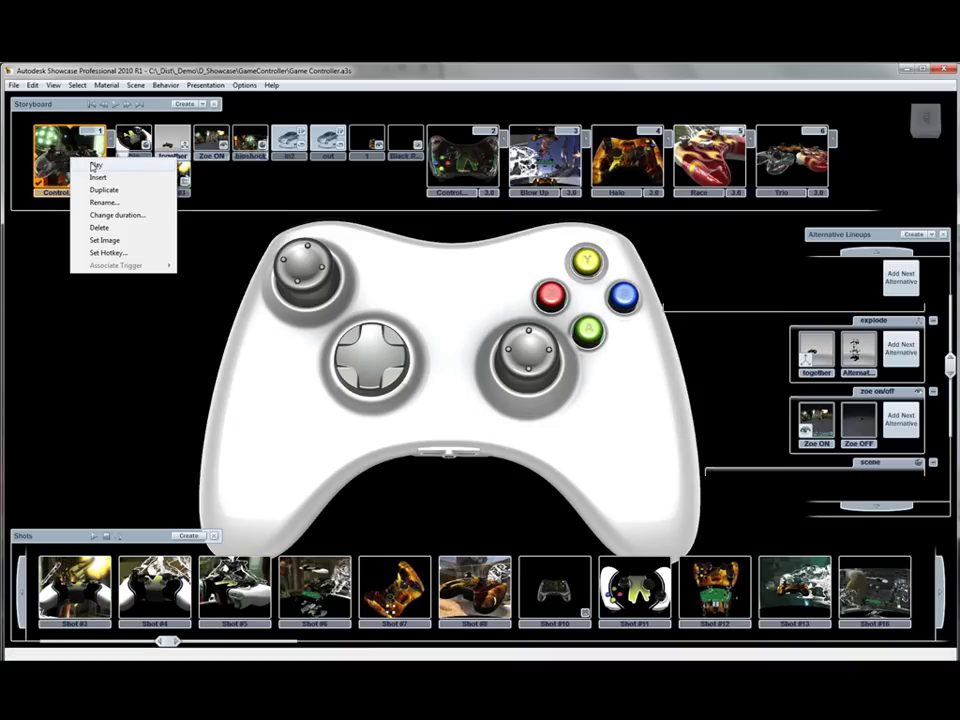
click(96, 165)
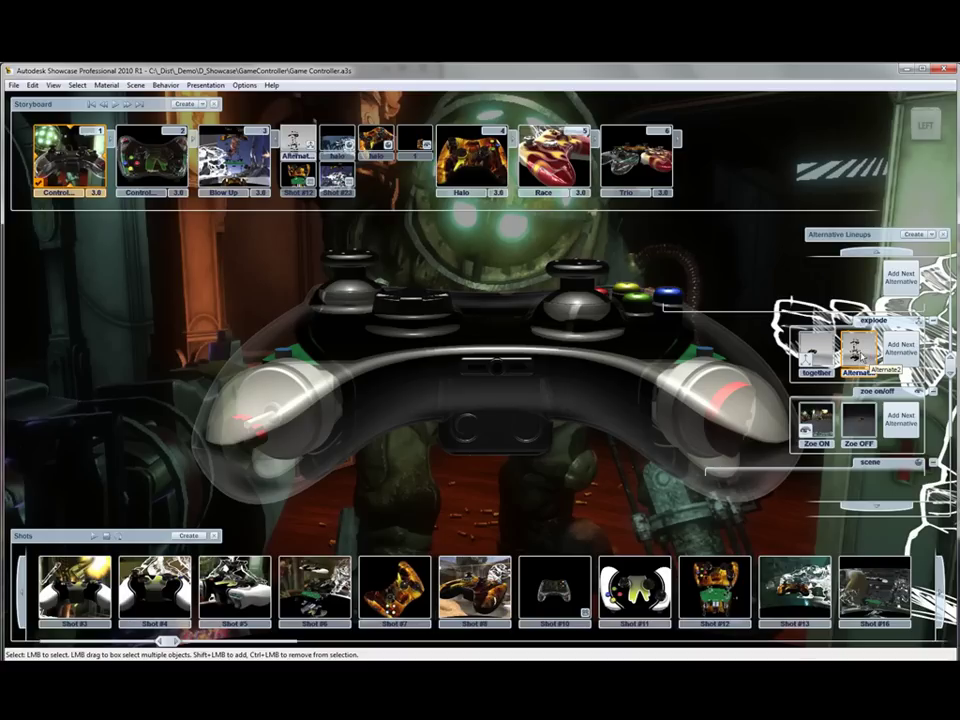
right_click(247, 158)
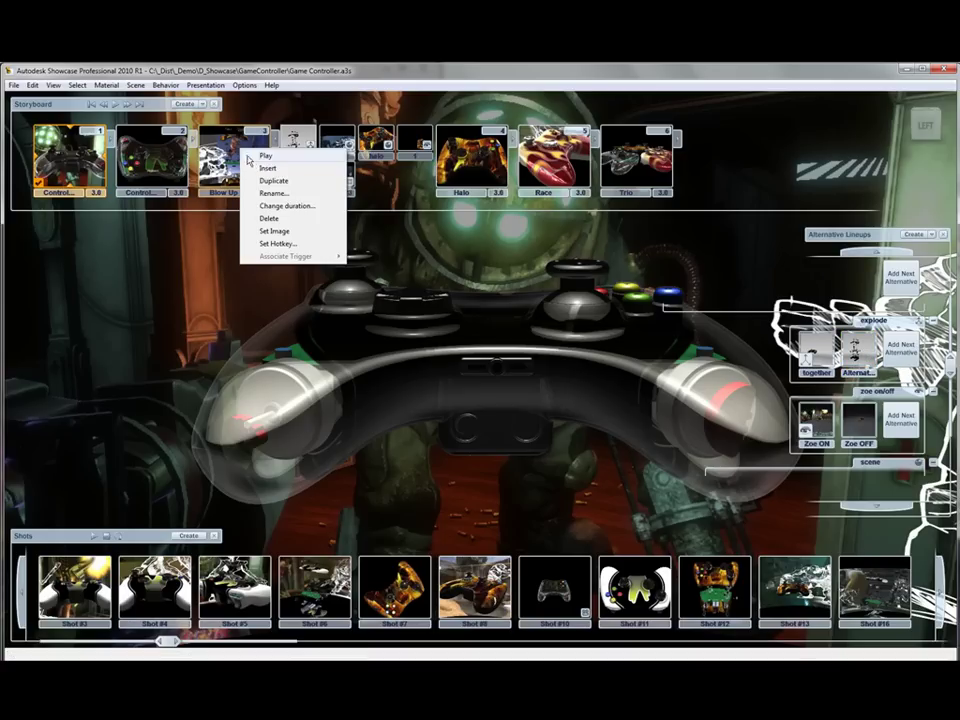
click(265, 157)
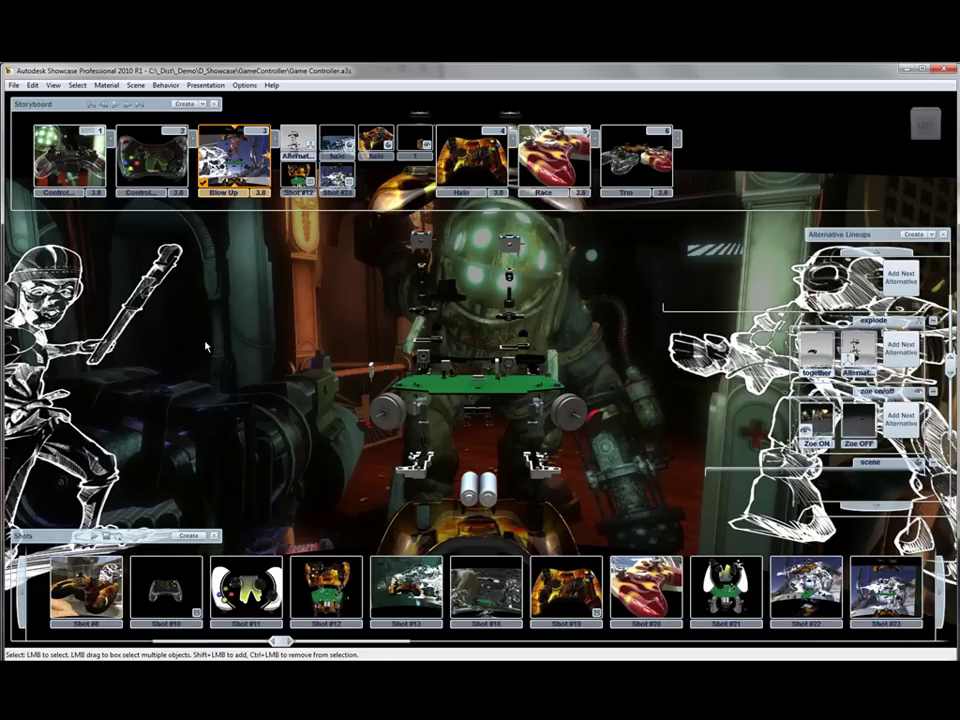
right_click(487, 157)
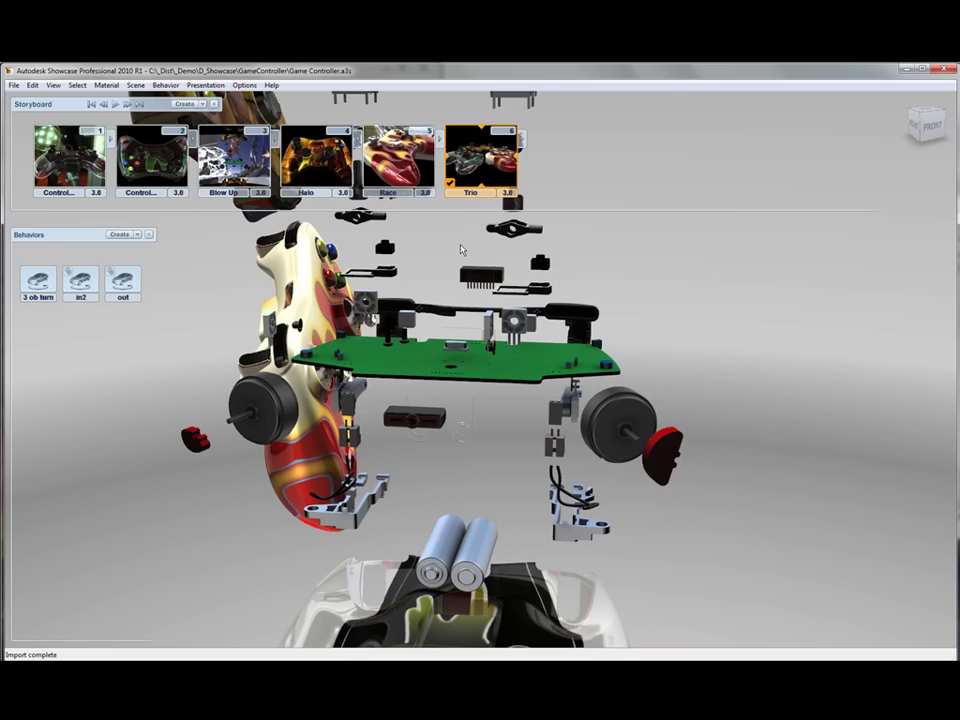
- Apply the together alternative of the explode lineup to reassemble the exploded controller
key(a)
click(821, 360)
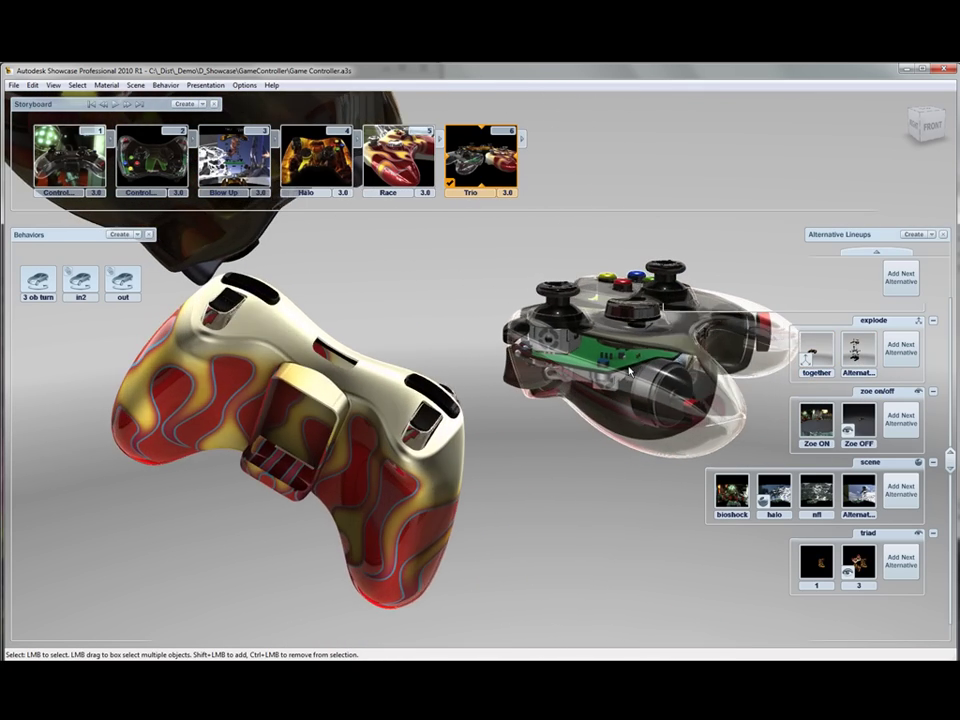
key(a)
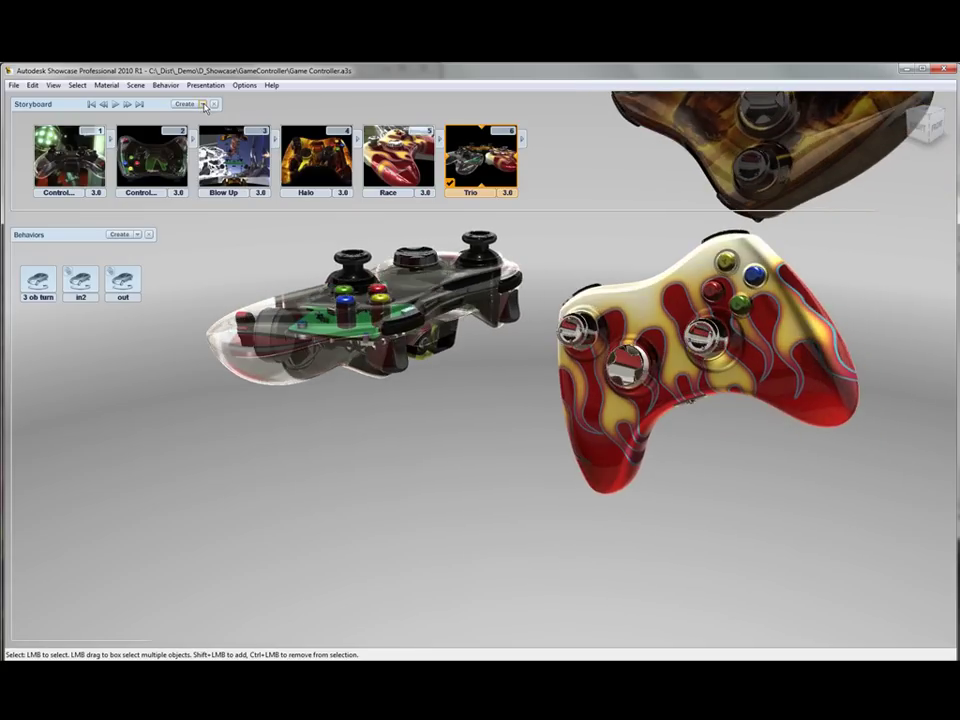
- Create a new storyboard slide and add the 3 ob turn behavior to it as Stop and reset to start
click(204, 106)
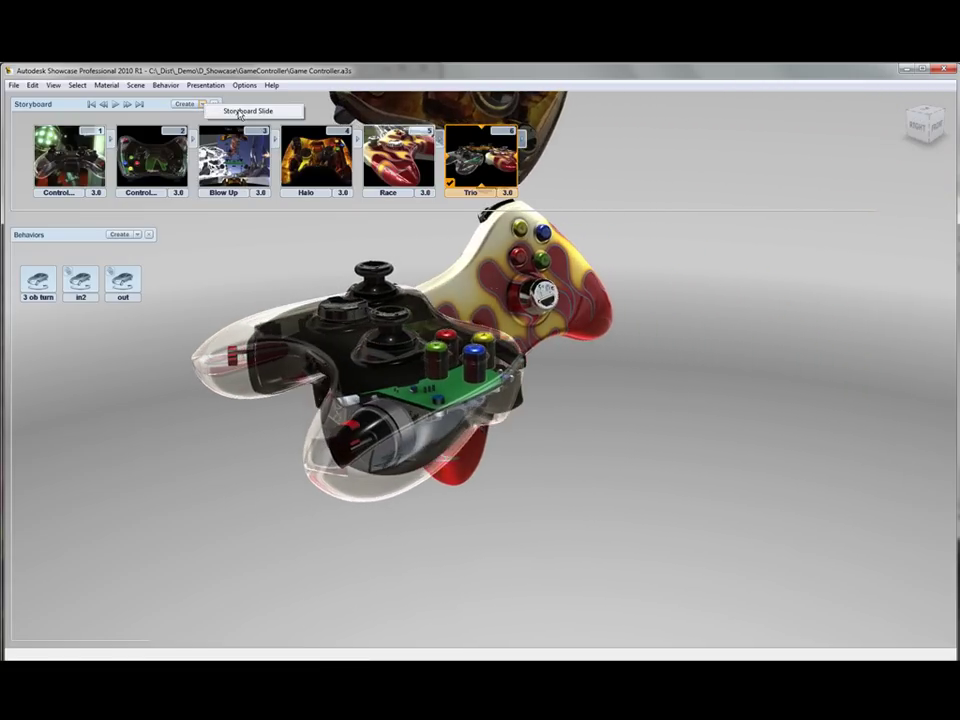
click(239, 112)
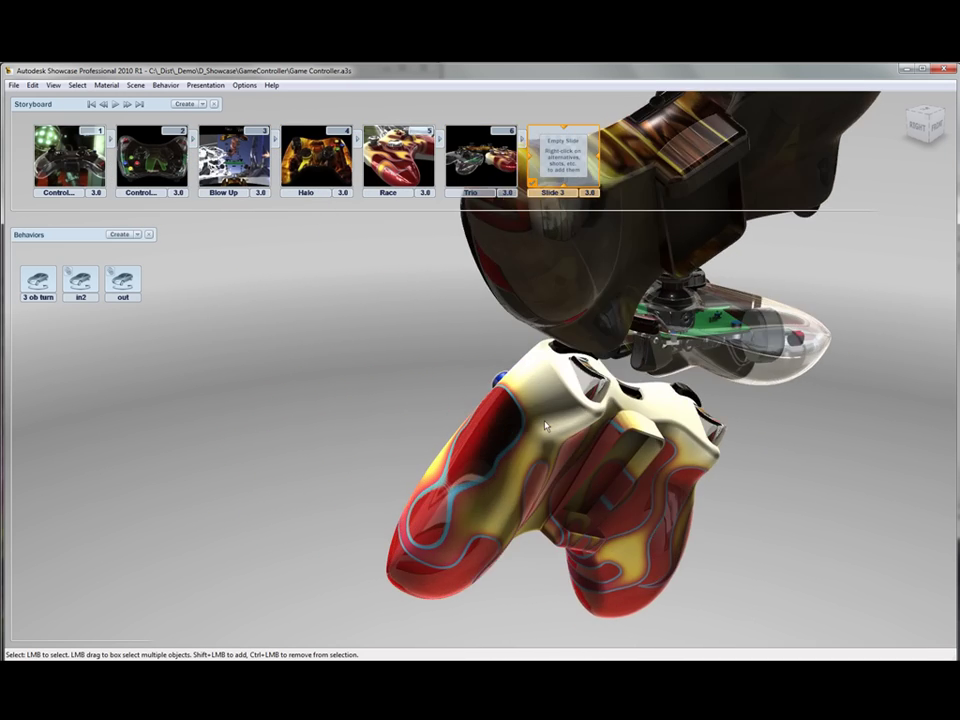
right_click(37, 282)
mouse_move(141, 443)
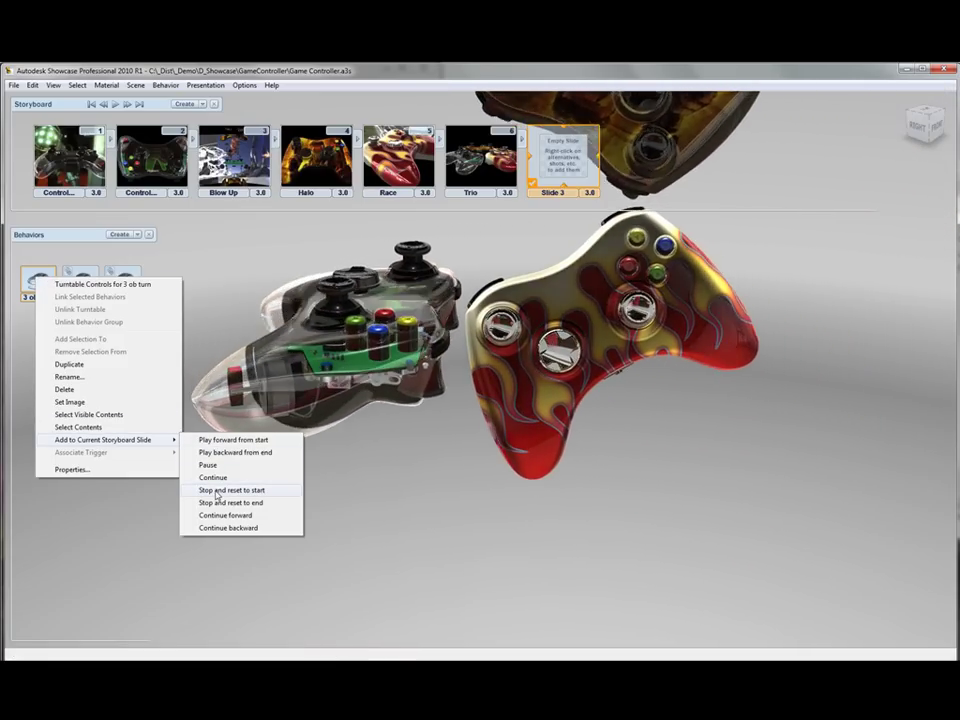
click(216, 492)
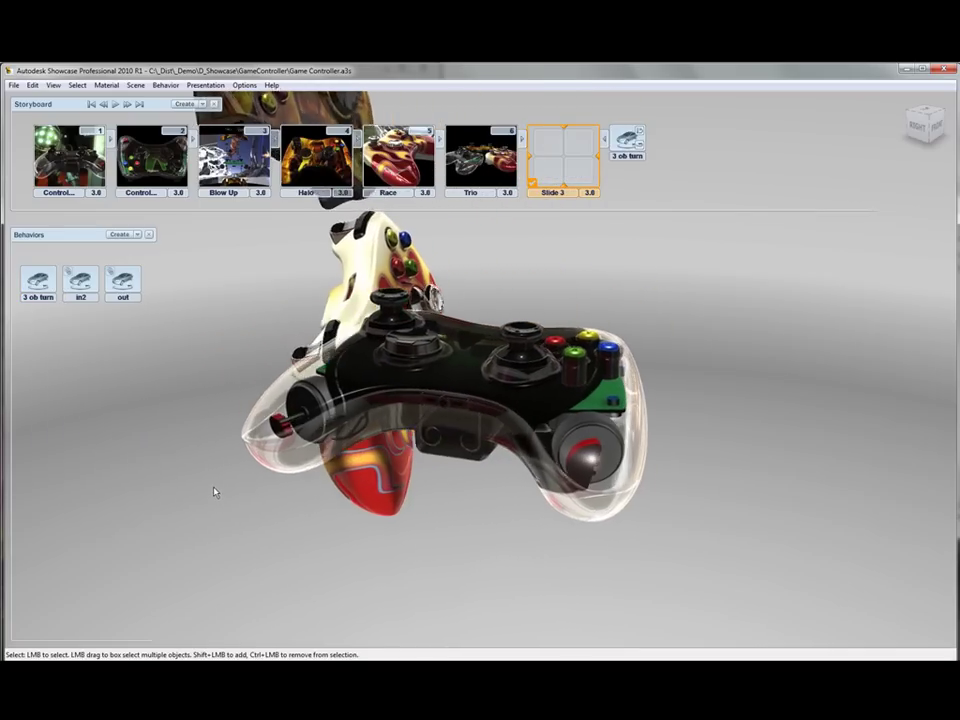
- Add the together, Zoe OFF and White alternatives to the new storyboard slide
key(a)
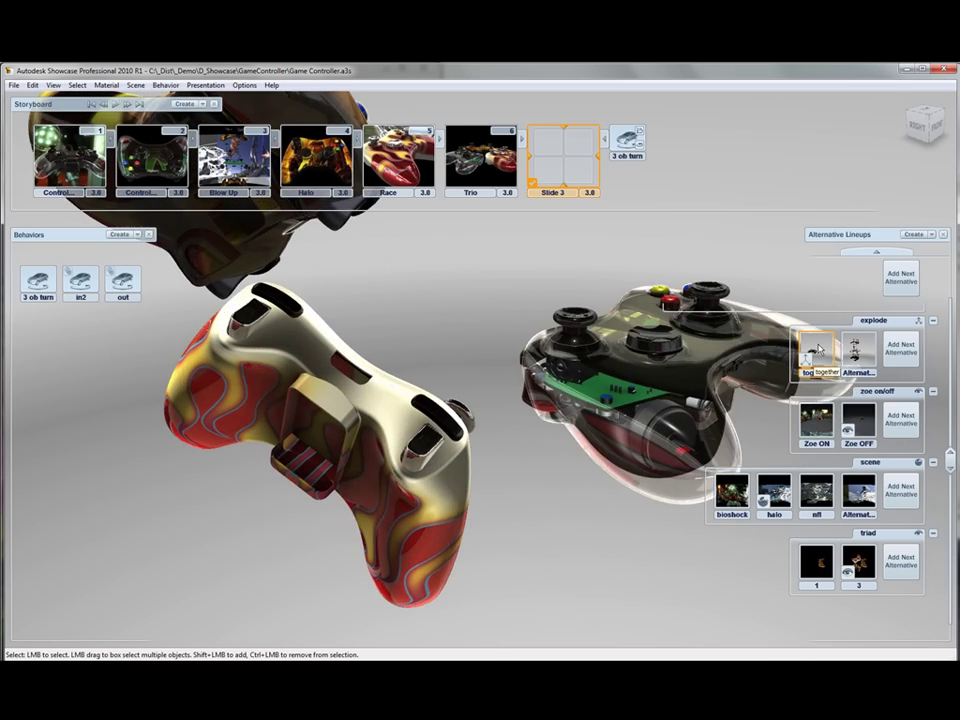
right_click(818, 349)
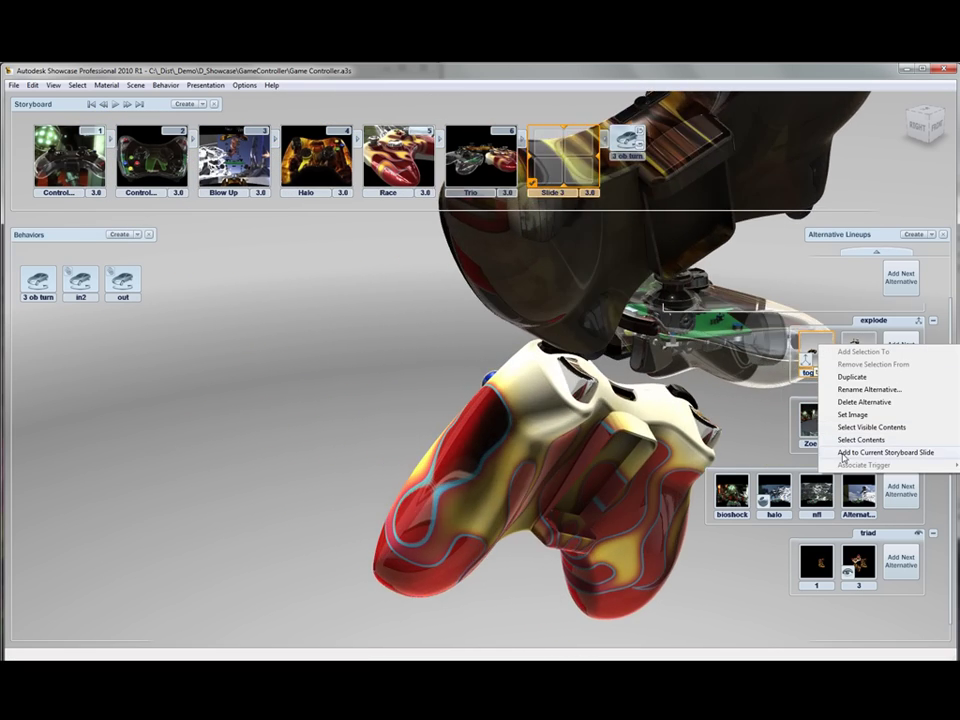
click(843, 453)
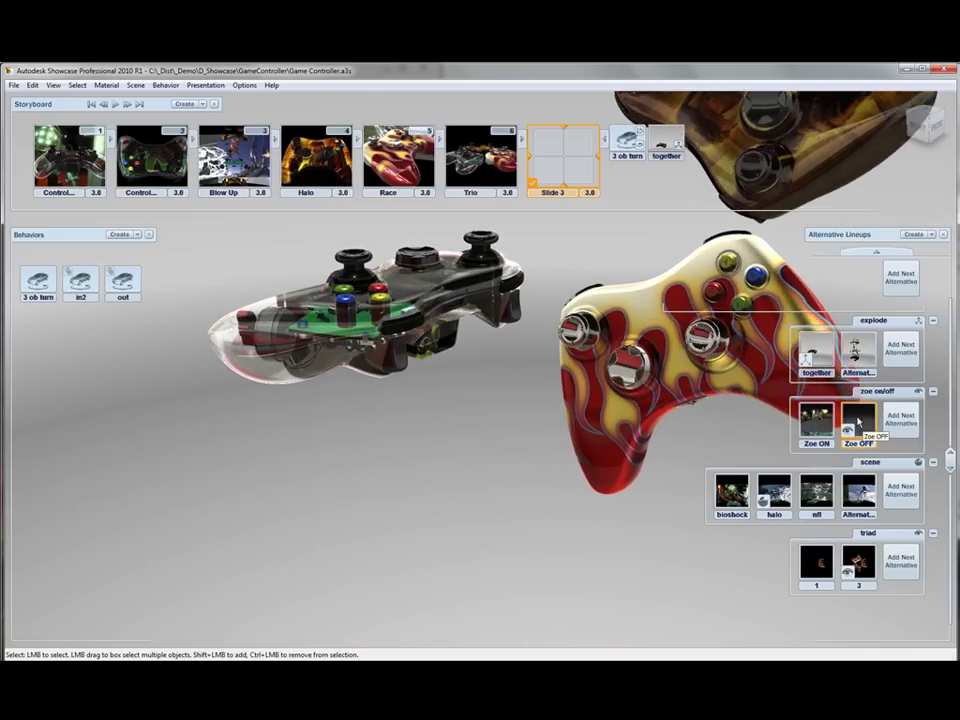
right_click(870, 416)
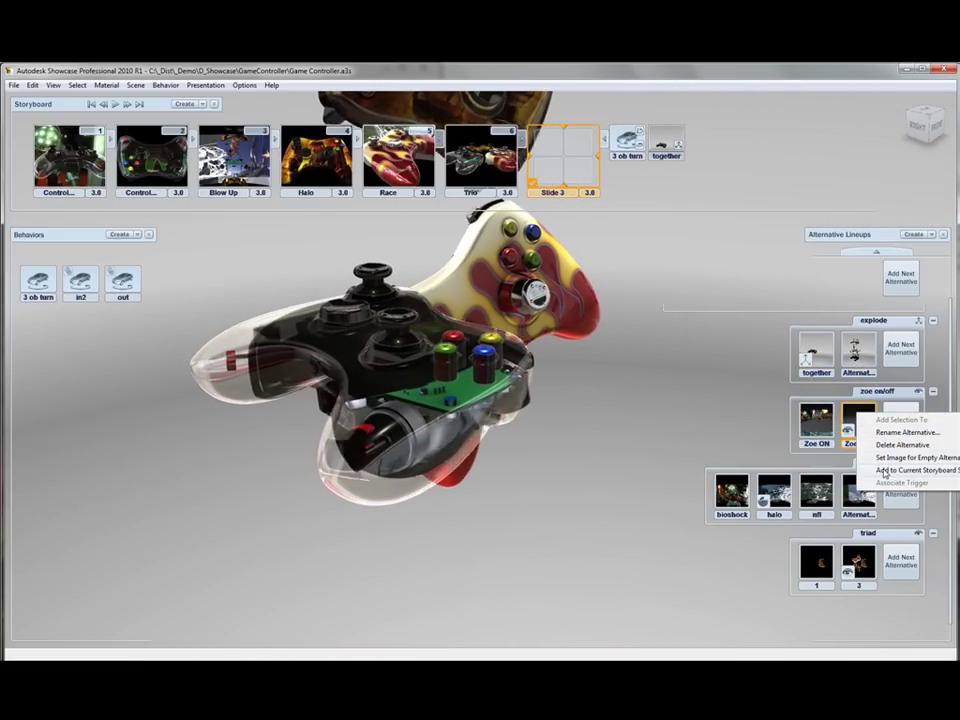
click(884, 472)
click(876, 253)
right_click(903, 296)
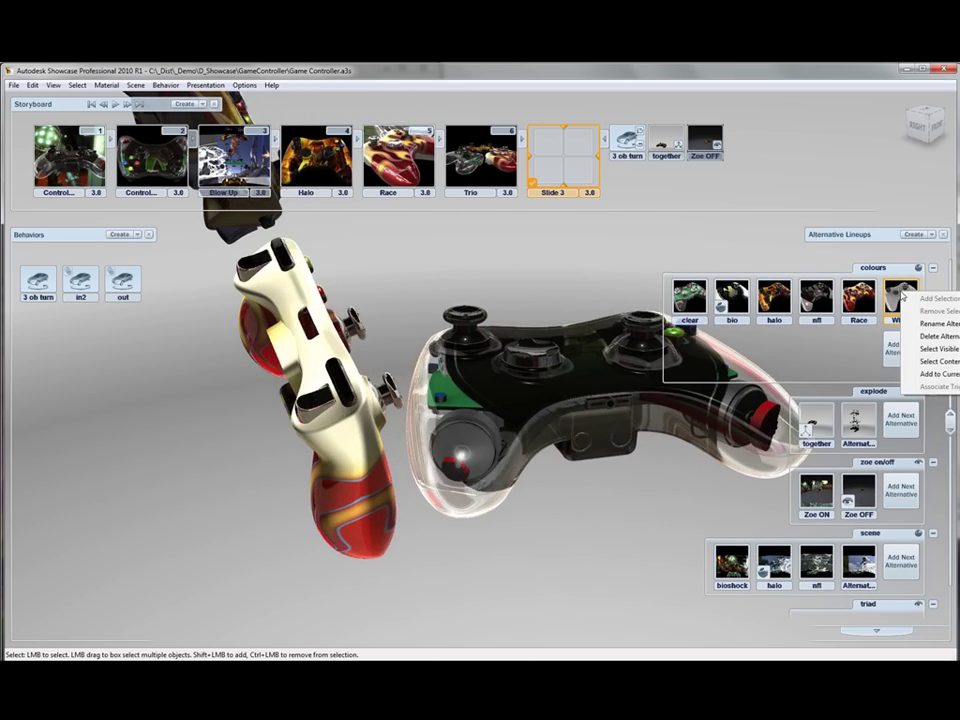
click(927, 375)
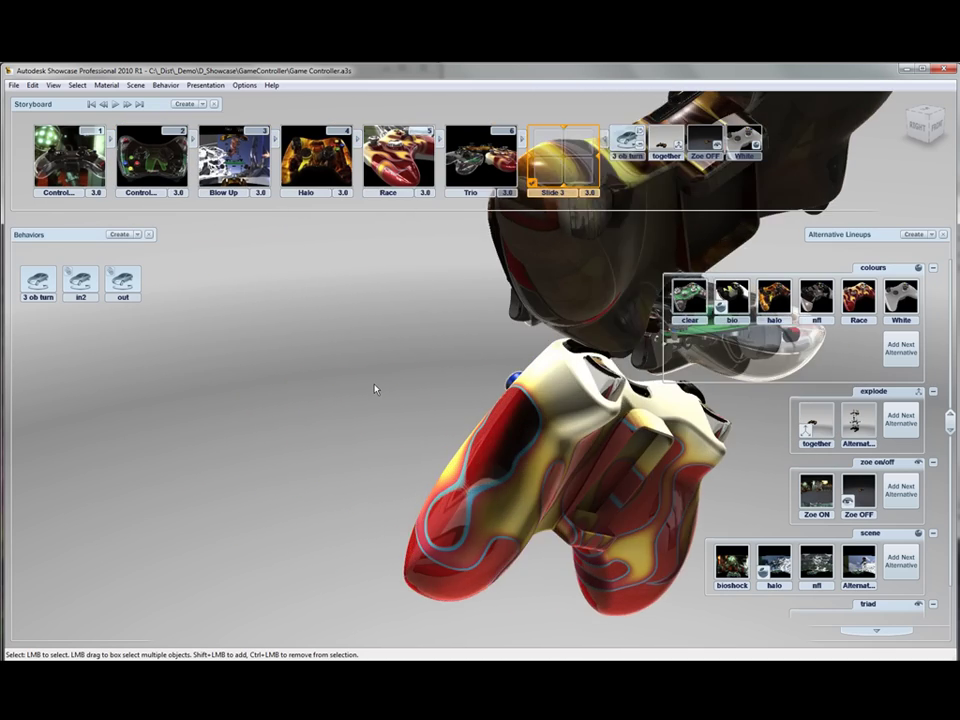
- Add the Black Room environment and Shot #10 to the new storyboard slide
key(e)
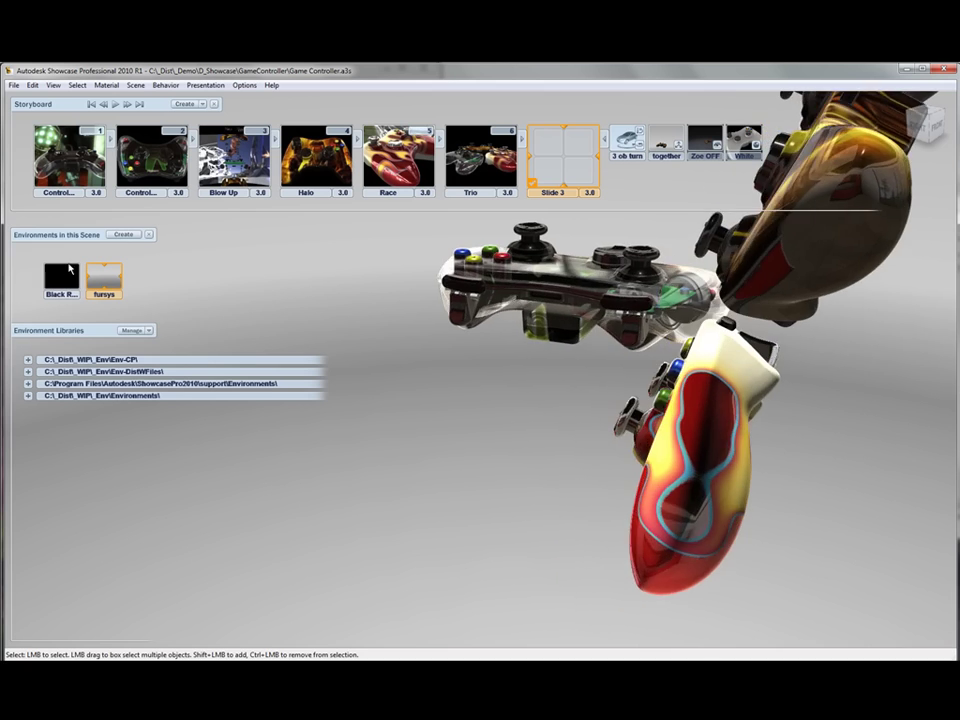
right_click(66, 272)
click(103, 333)
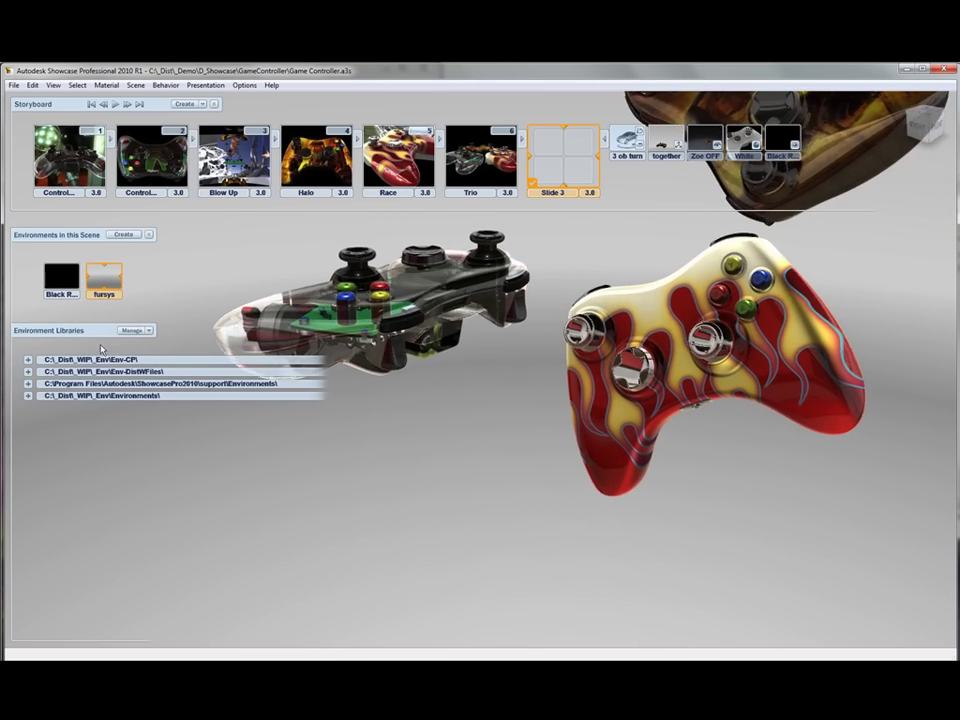
key(t)
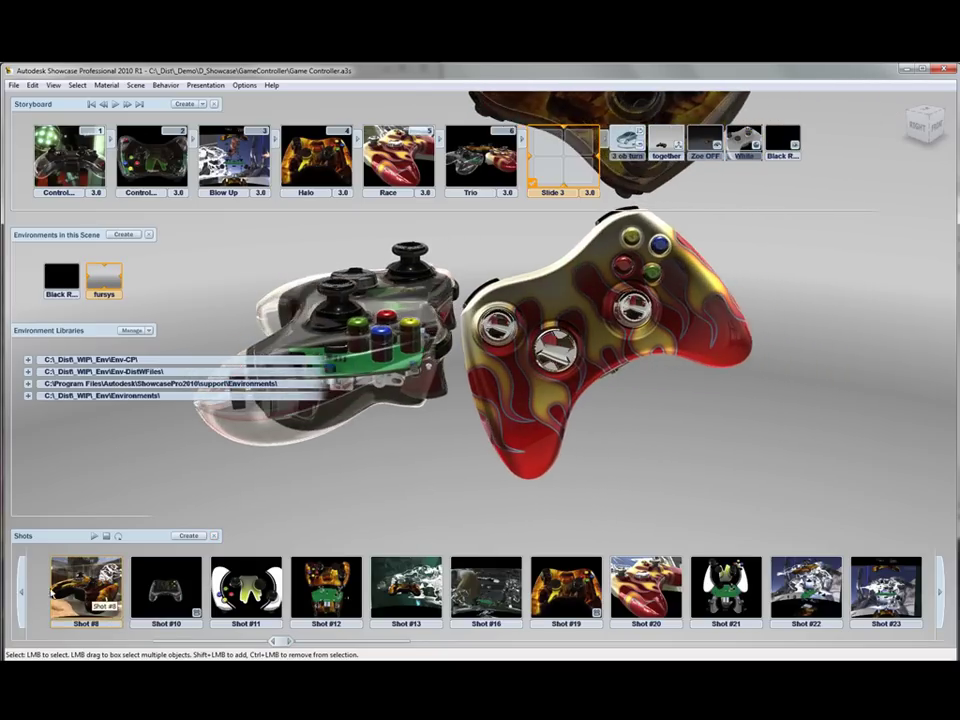
click(21, 595)
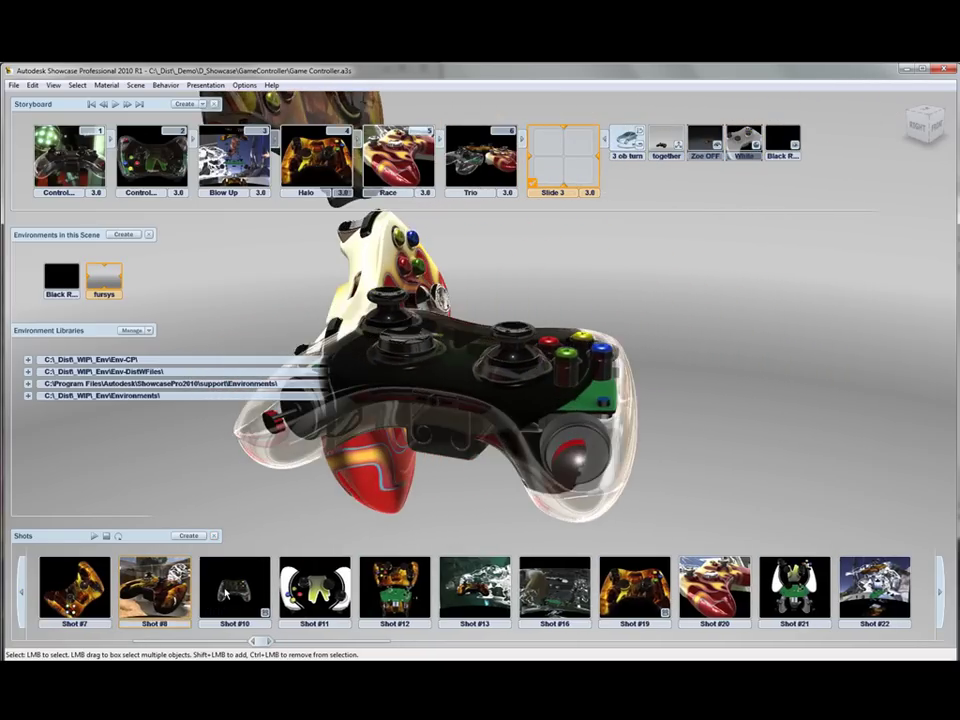
right_click(226, 594)
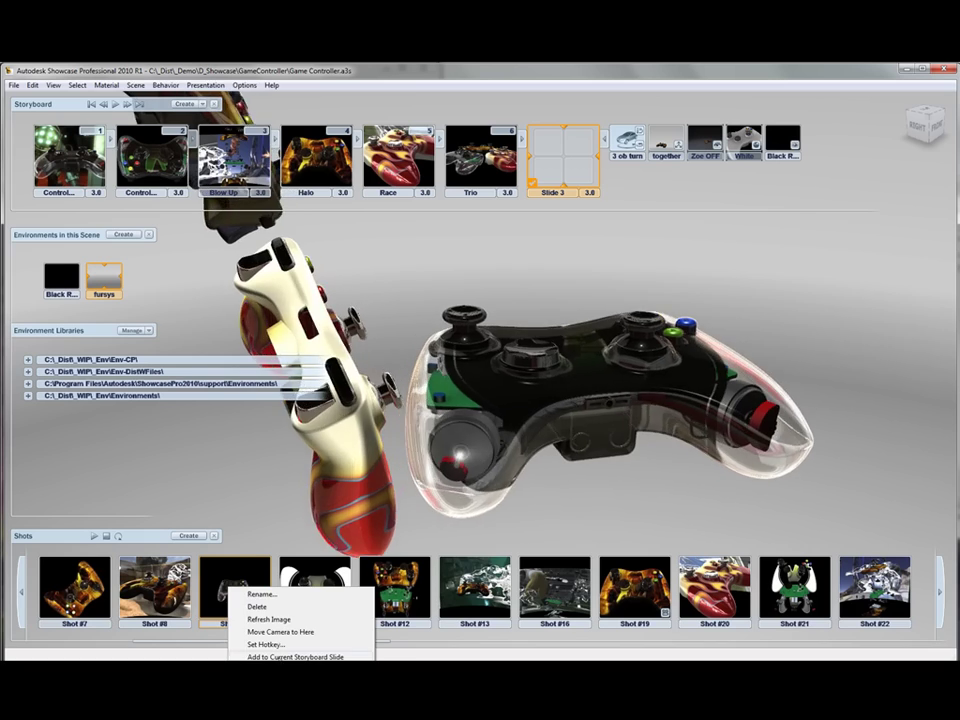
click(300, 656)
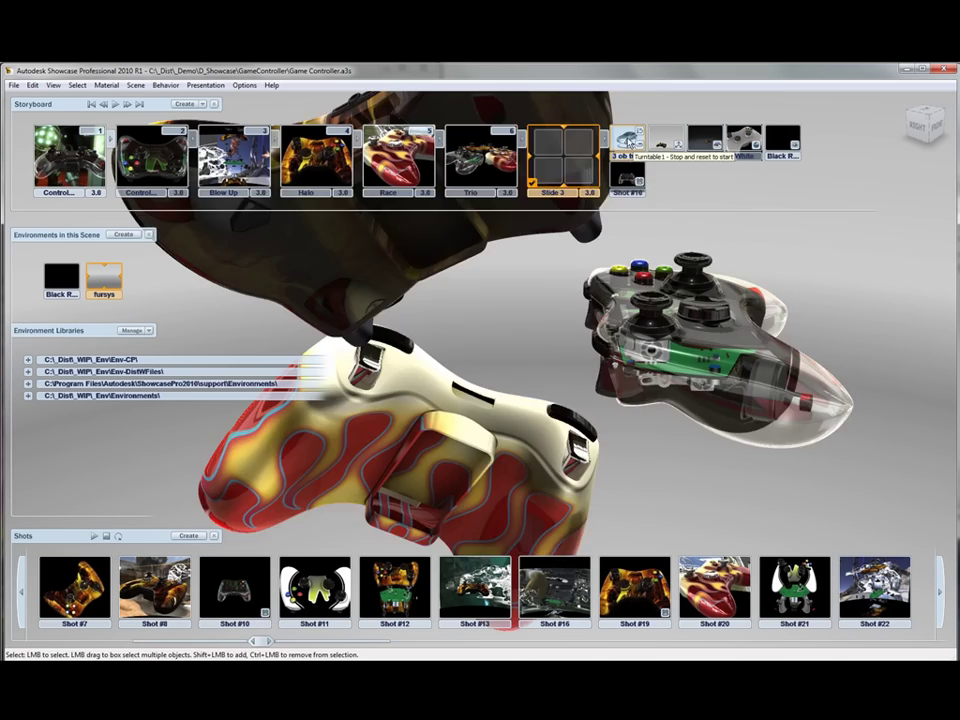
- Play the new storyboard slide to check its combined contents
right_click(569, 153)
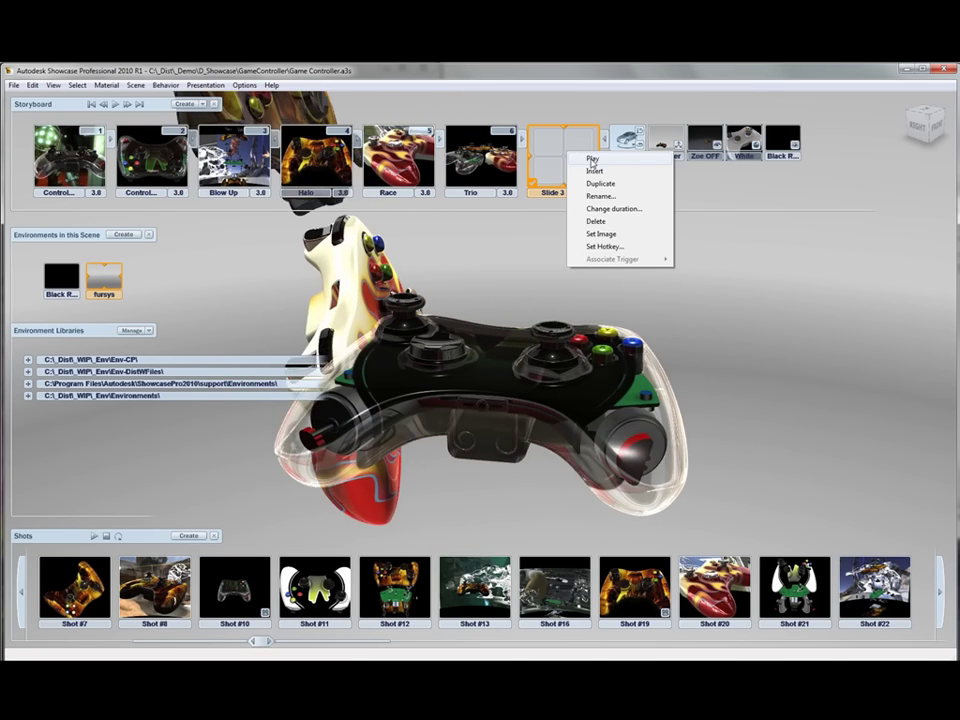
click(591, 160)
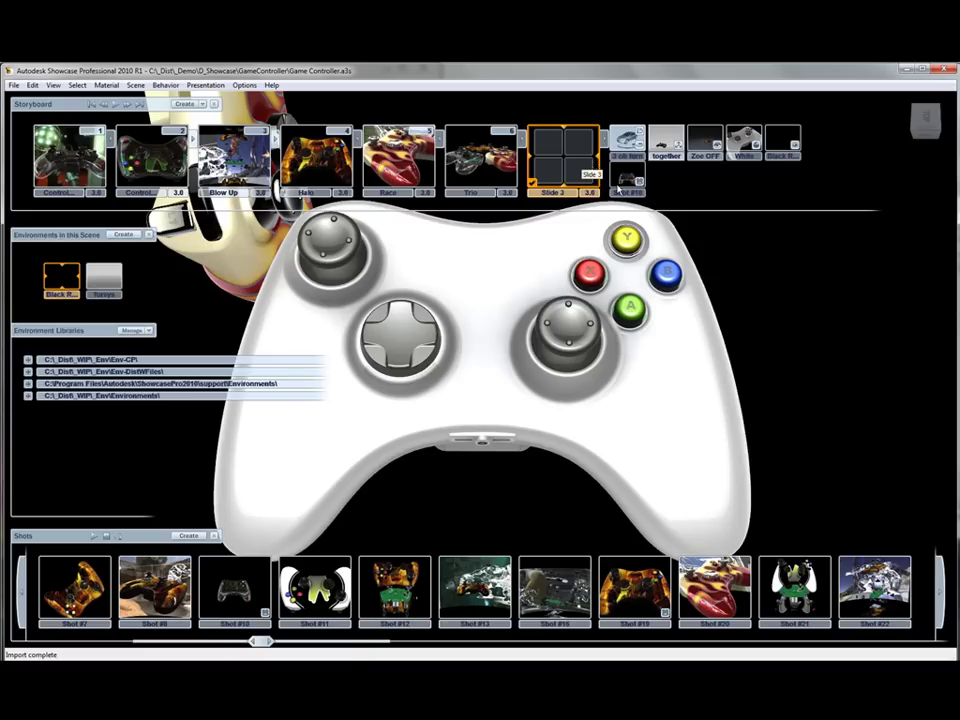
- Add alternative 1 of the triad lineup to the new storyboard slide
key(a)
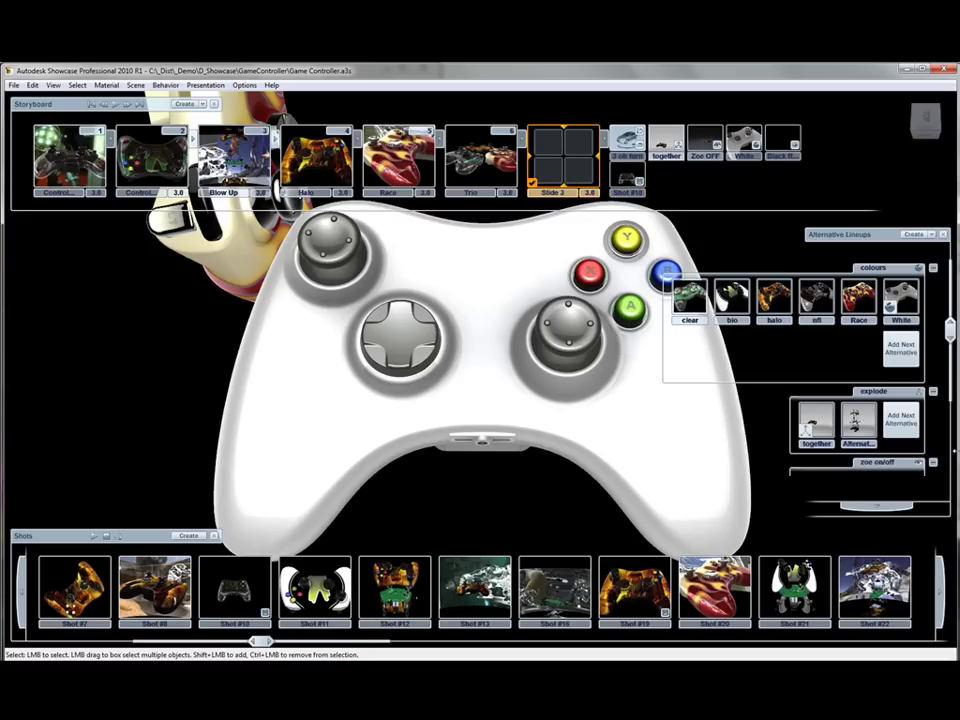
click(880, 506)
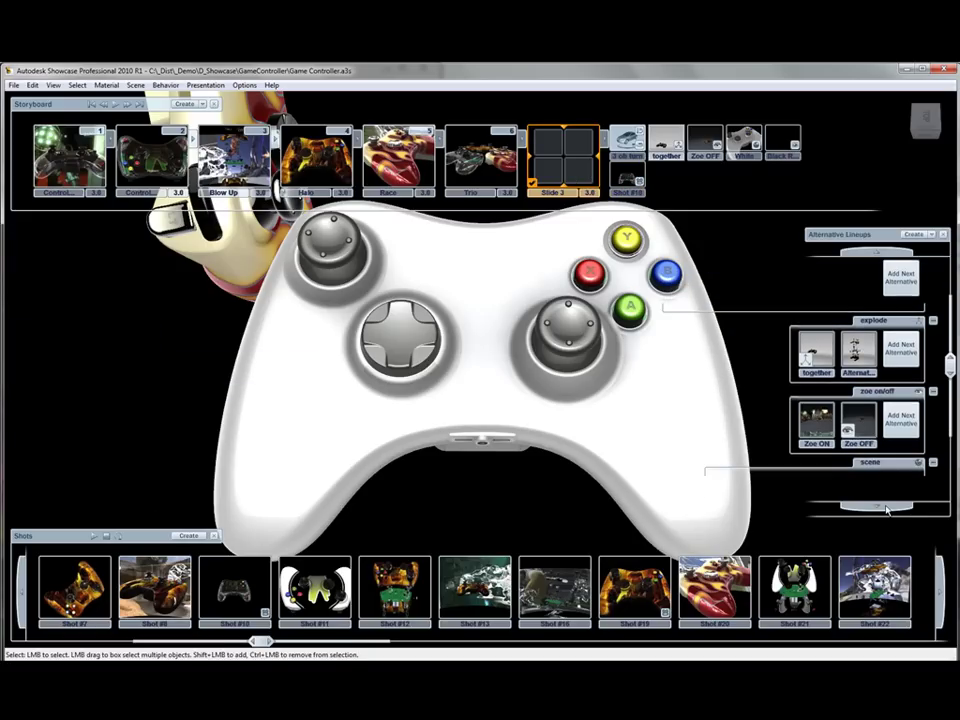
click(885, 508)
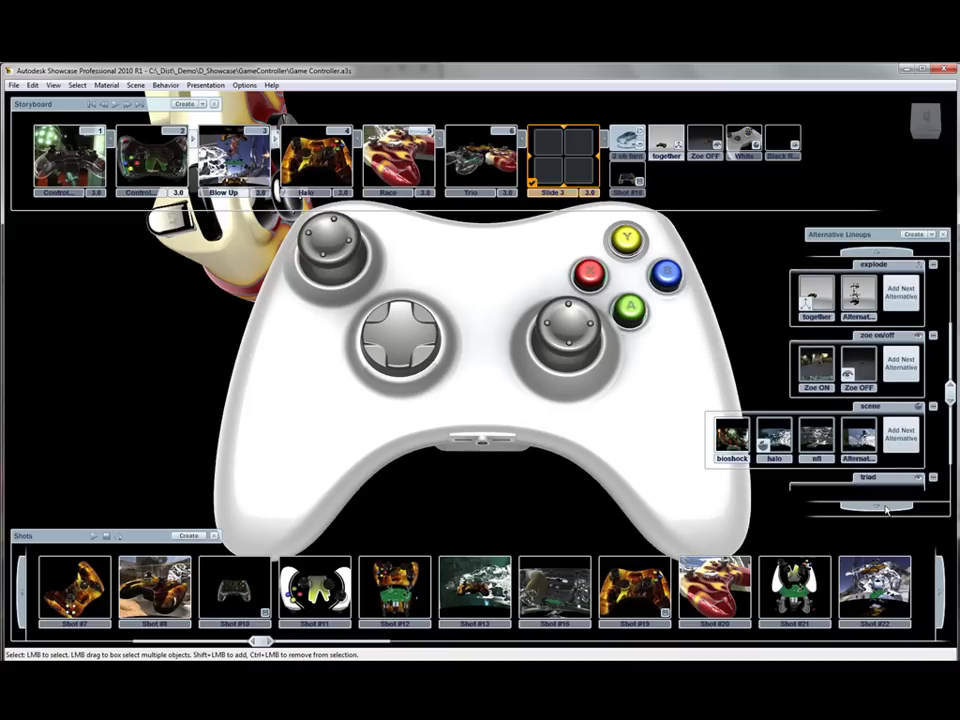
click(883, 508)
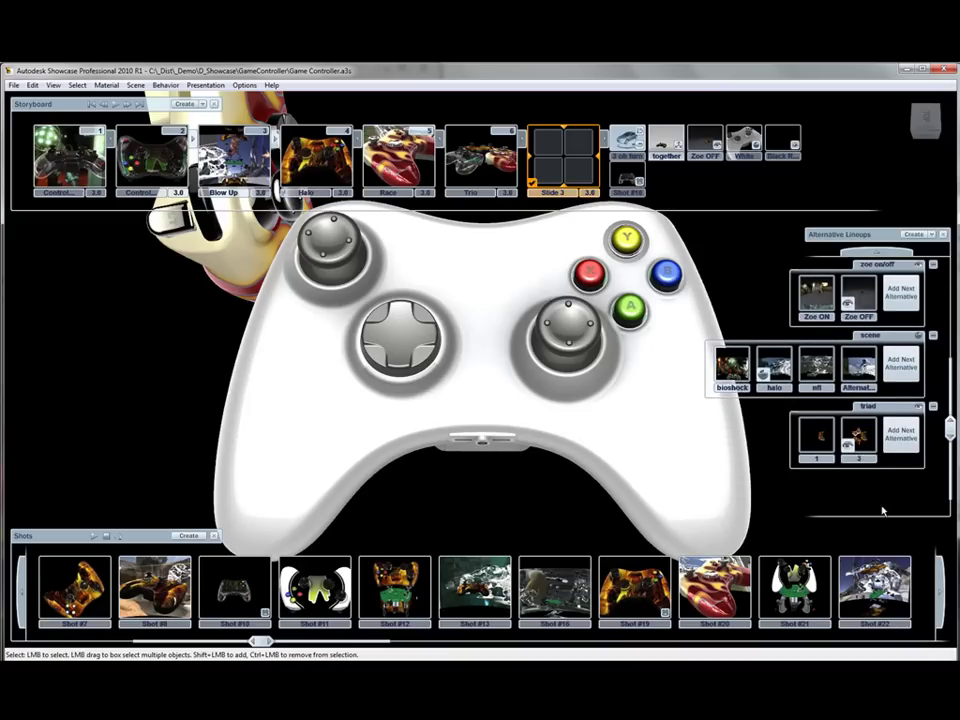
right_click(820, 437)
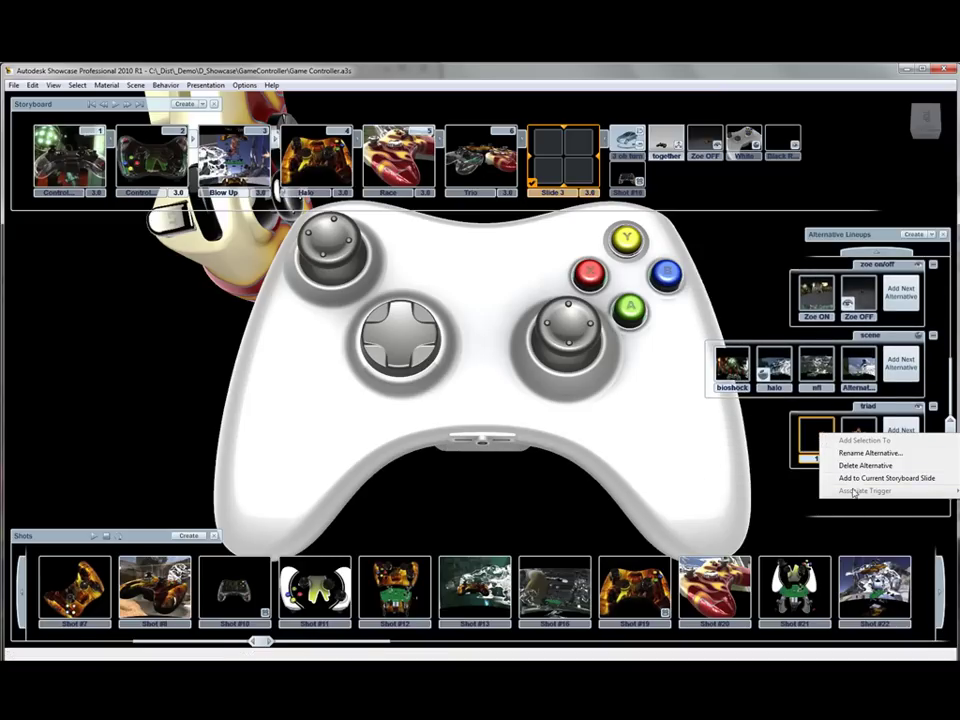
click(852, 479)
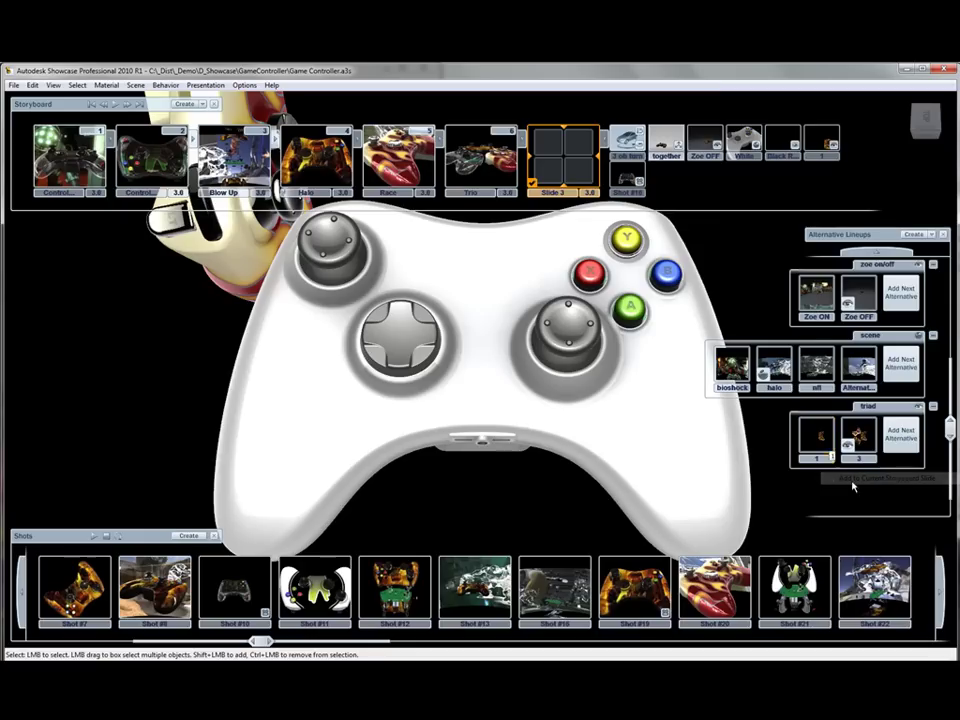
- Play the updated storyboard slide and set its image from the current view
right_click(595, 158)
click(601, 162)
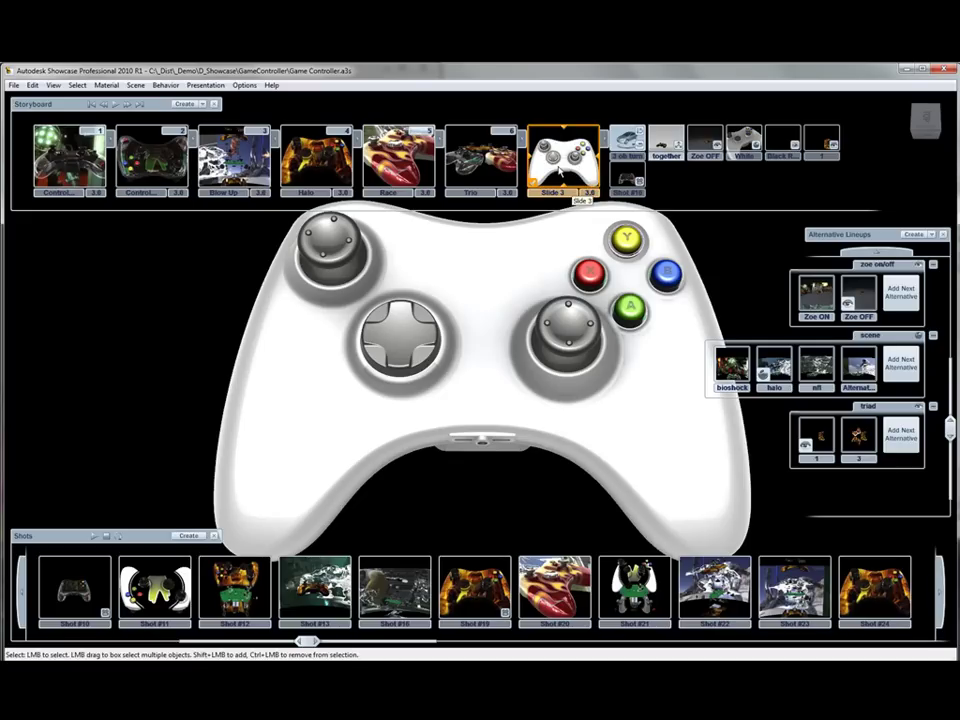
- Rename the new storyboard slide as Home
right_click(560, 177)
click(585, 208)
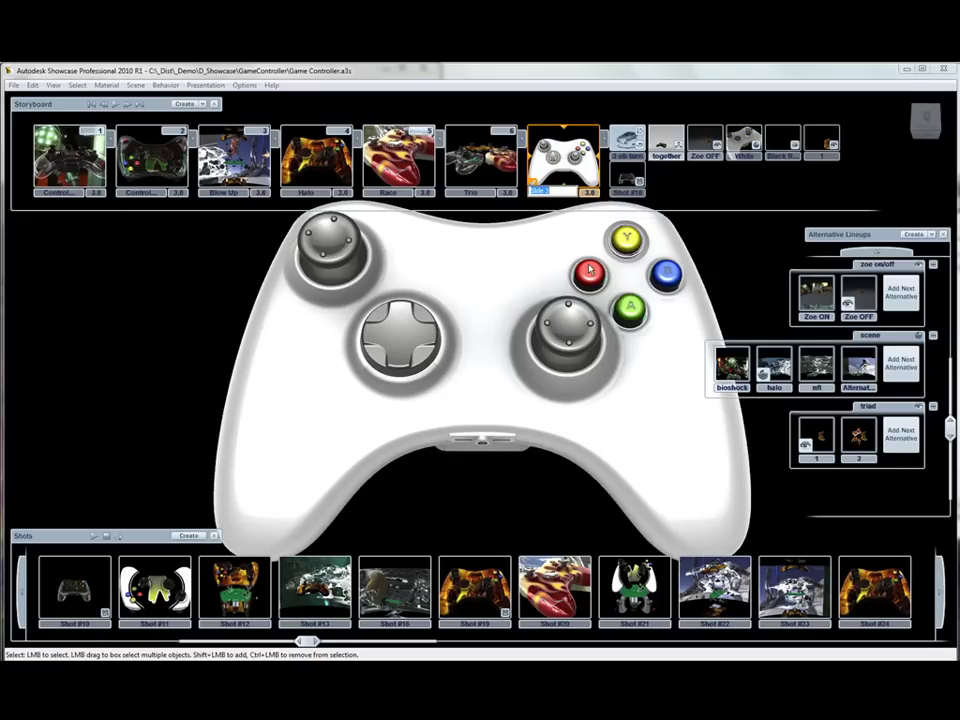
text(H)
text(on)
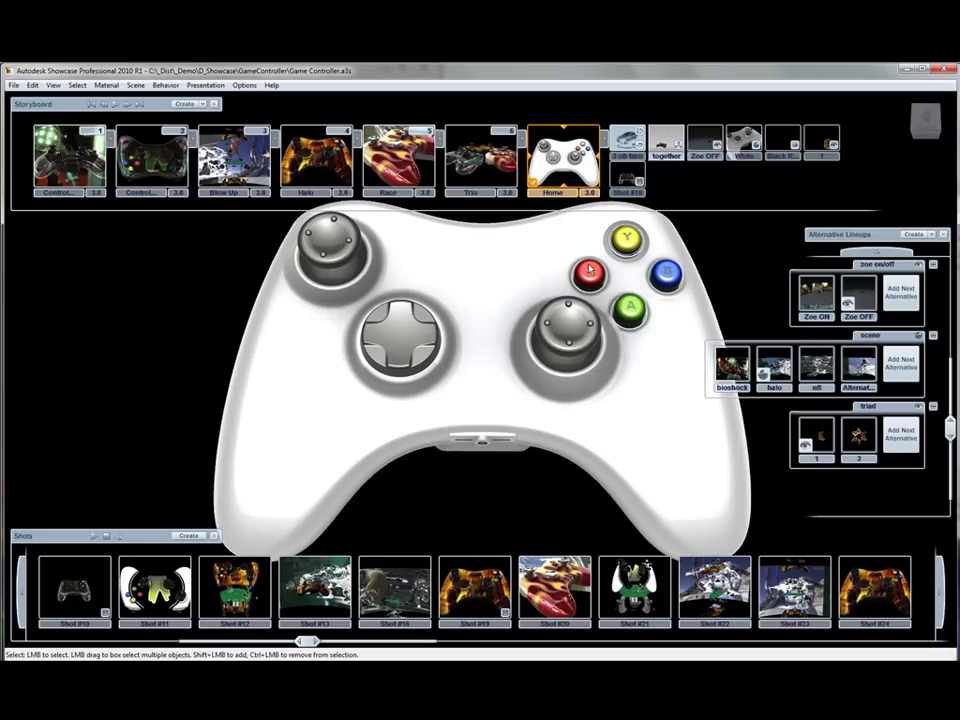
- Assign hotkey 7 to the Home slide
right_click(558, 148)
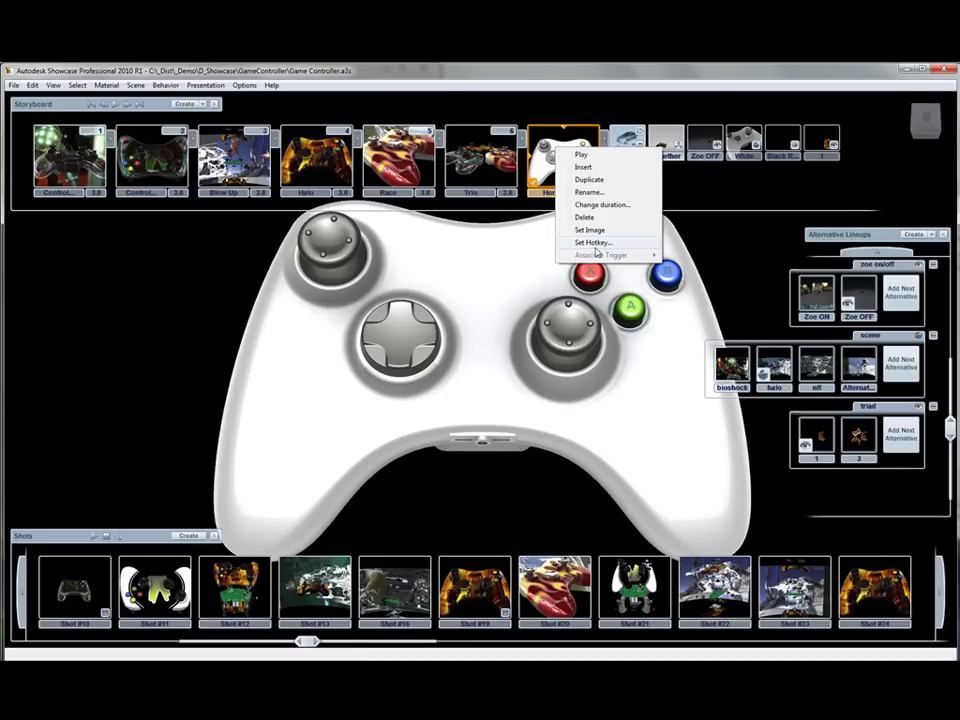
click(594, 243)
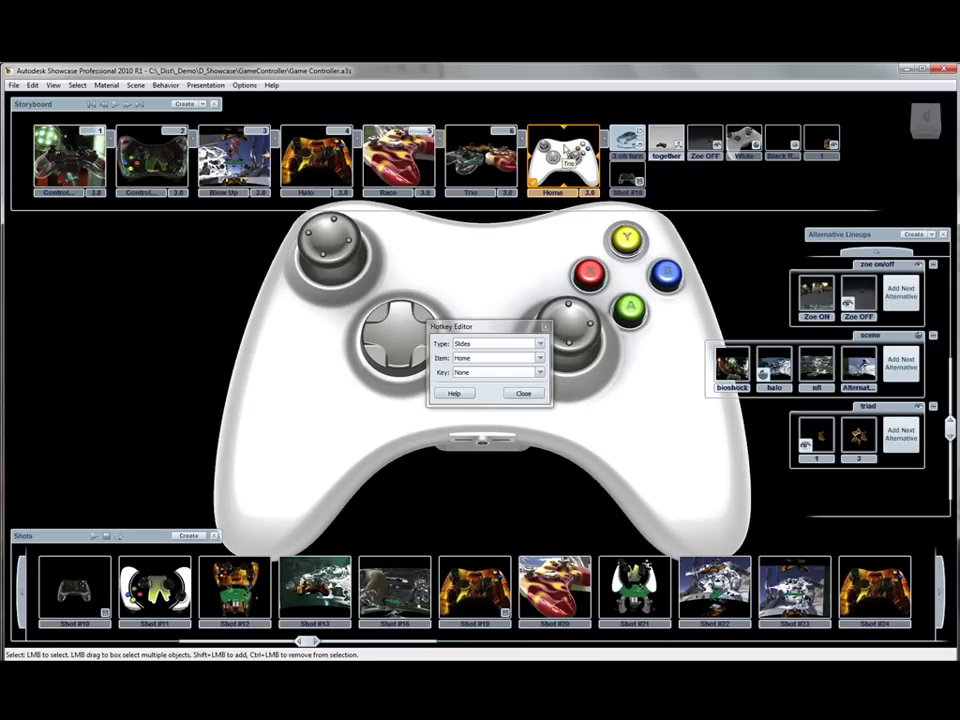
click(540, 374)
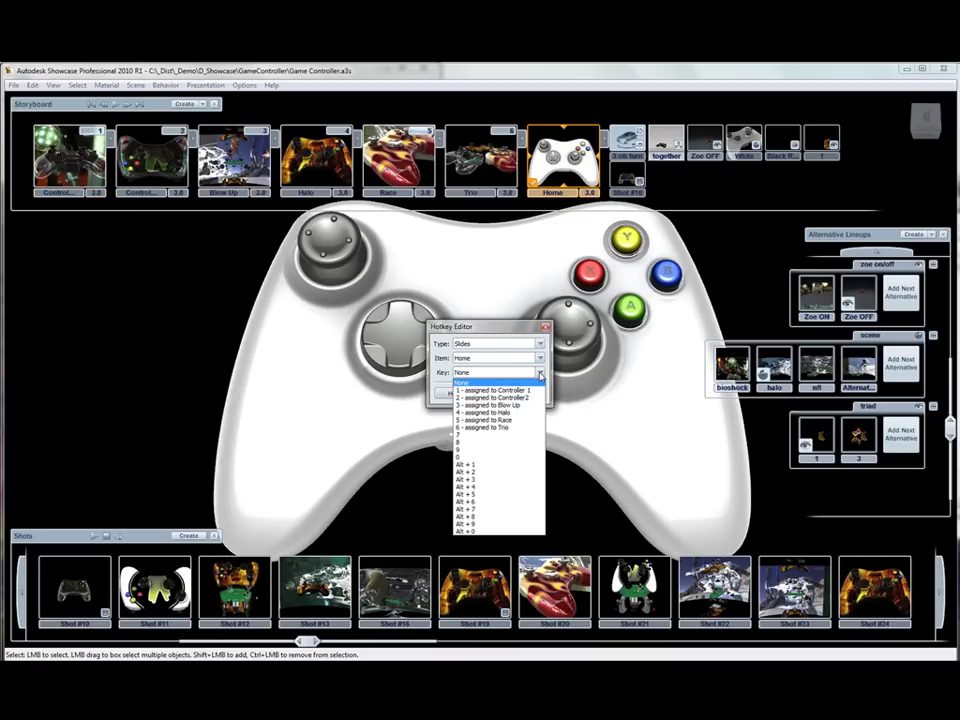
click(485, 437)
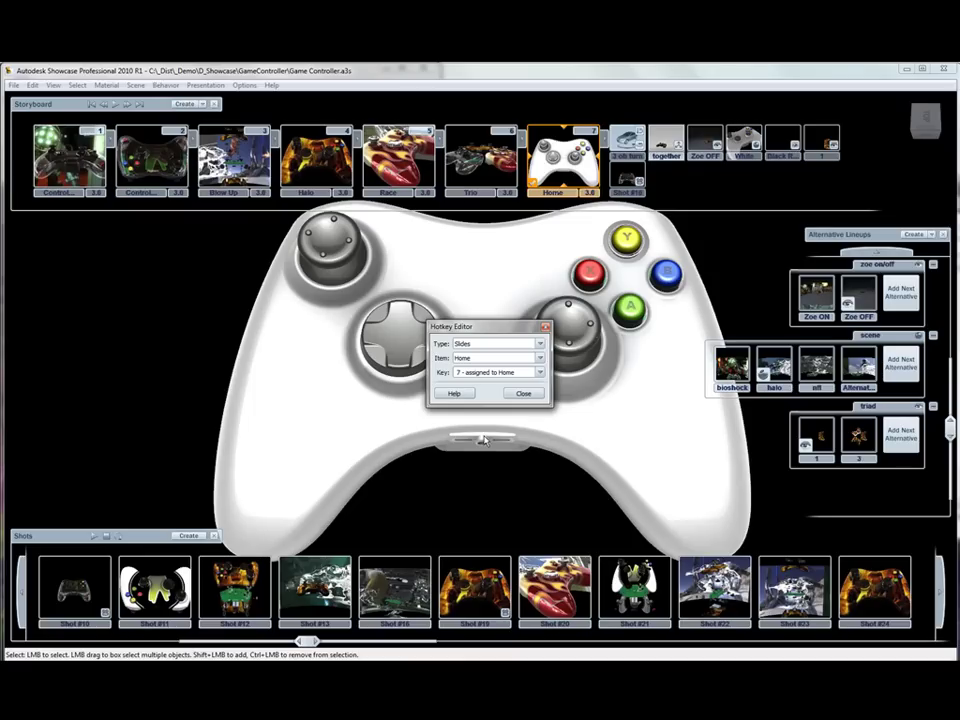
click(522, 393)
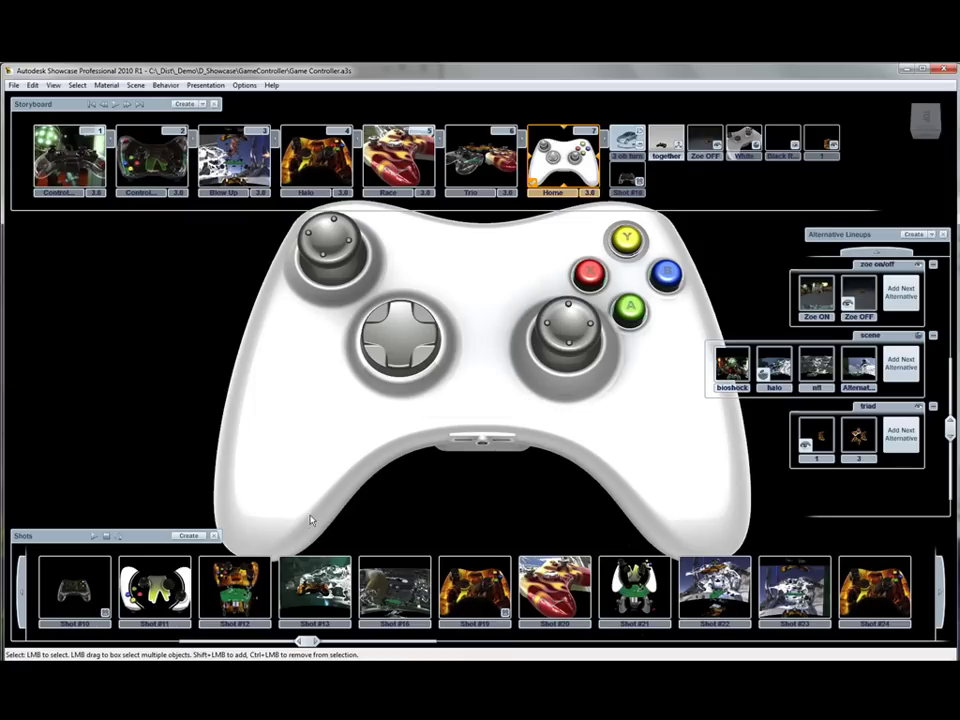
- Hide the shots, storyboard and alternative lineups so that only the controller scene is displayed
click(213, 538)
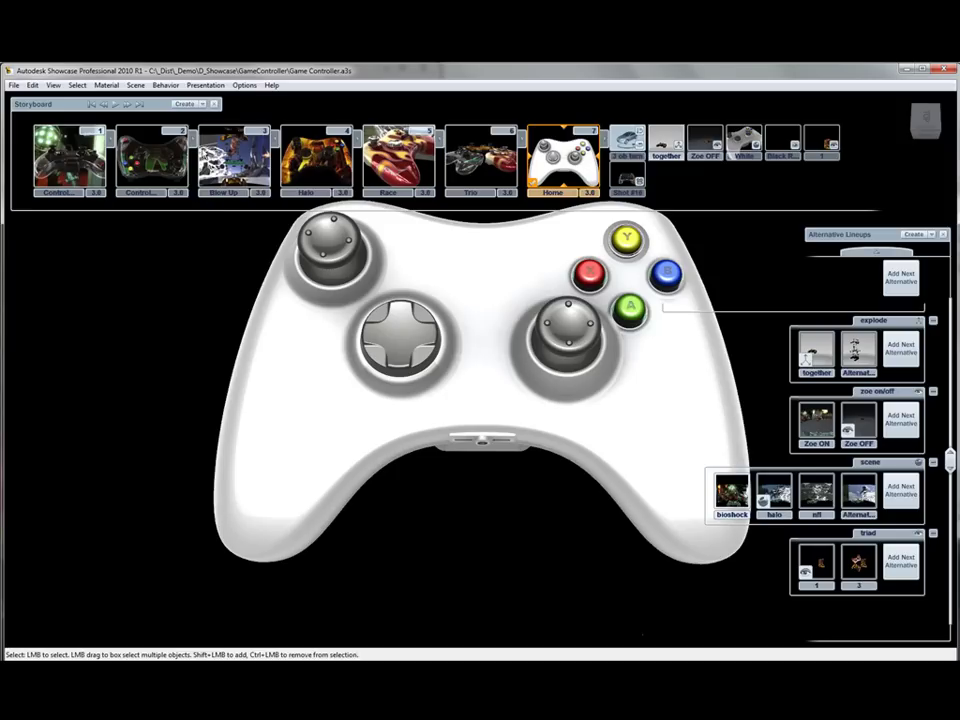
click(214, 104)
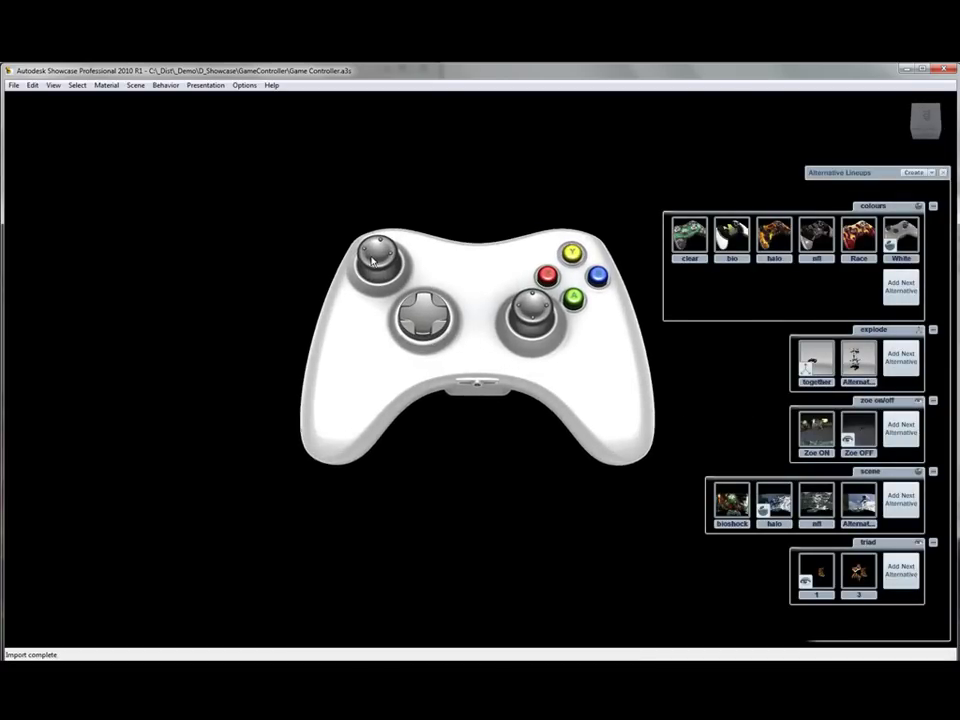
key(a)
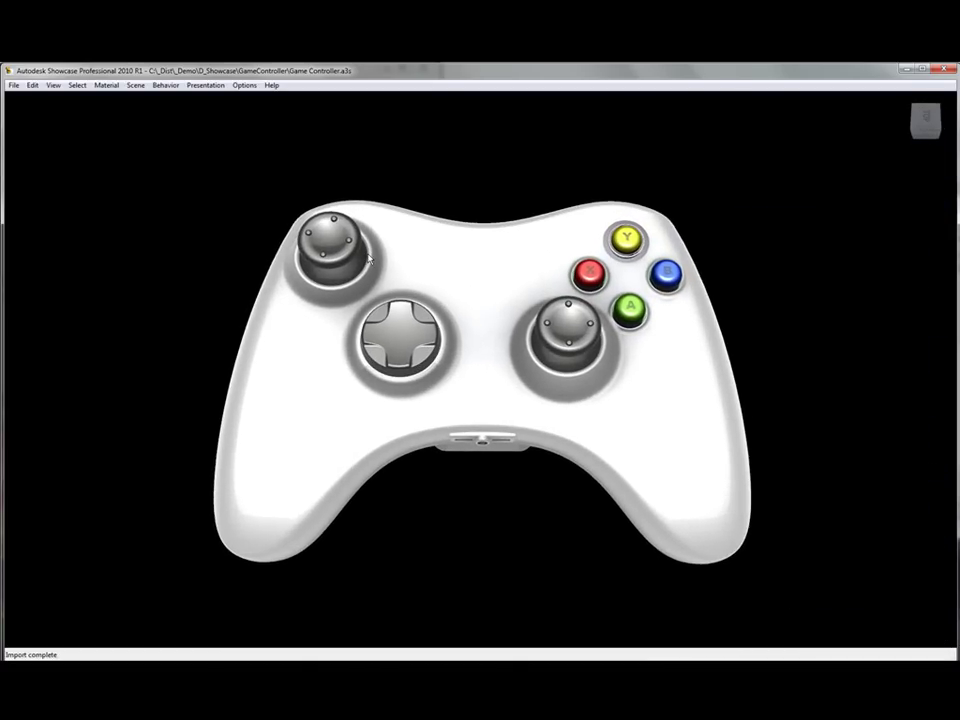